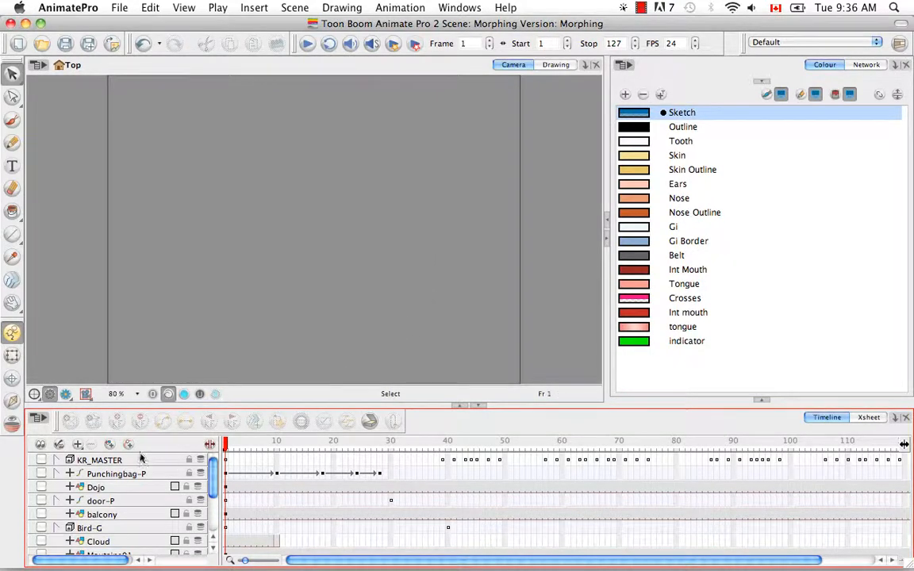
Step: Add a new drawing layer to the timeline and rename it Morphing
{"action": "left_click", "coordinate": [111, 446]}
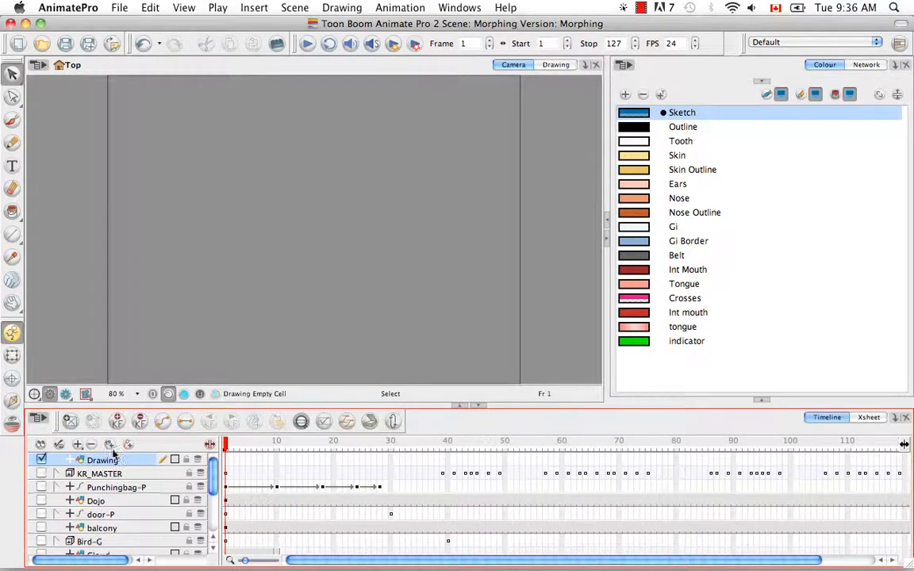
{"action": "left_click", "coordinate": [111, 460]}
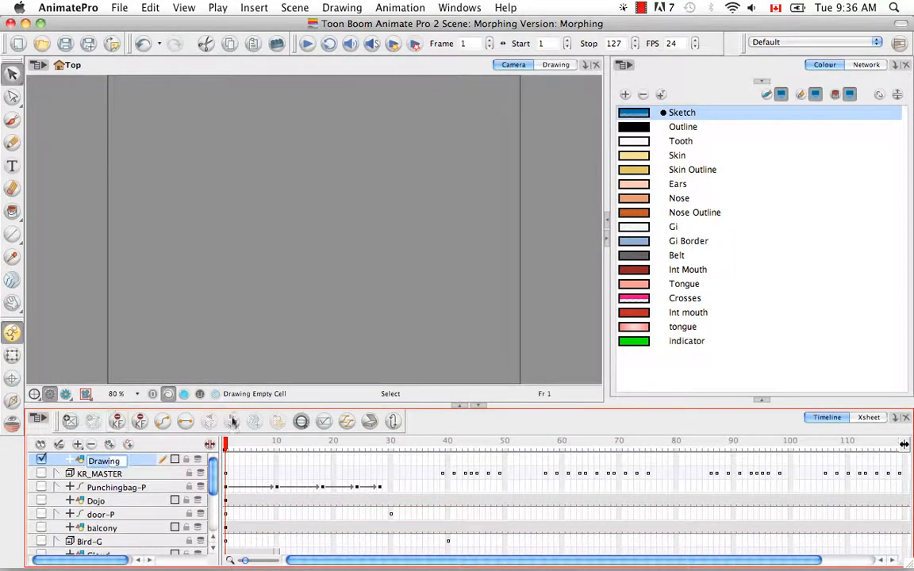
{"action": "key", "text": "Right"}
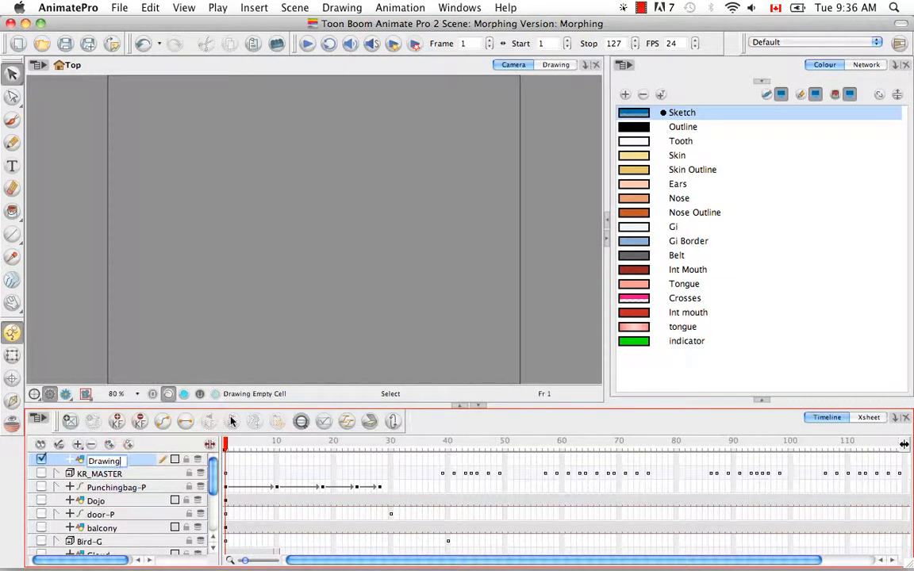
{"action": "key", "text": "BackSpace"}
{"action": "key", "text": "BackSpace"}
{"action": "key", "text": "BackSpace"}
{"action": "key", "text": "BackSpace"}
{"action": "key", "text": "BackSpace"}
{"action": "key", "text": "BackSpace"}
{"action": "key", "text": "BackSpace"}
{"action": "type", "text": "Morphing"}
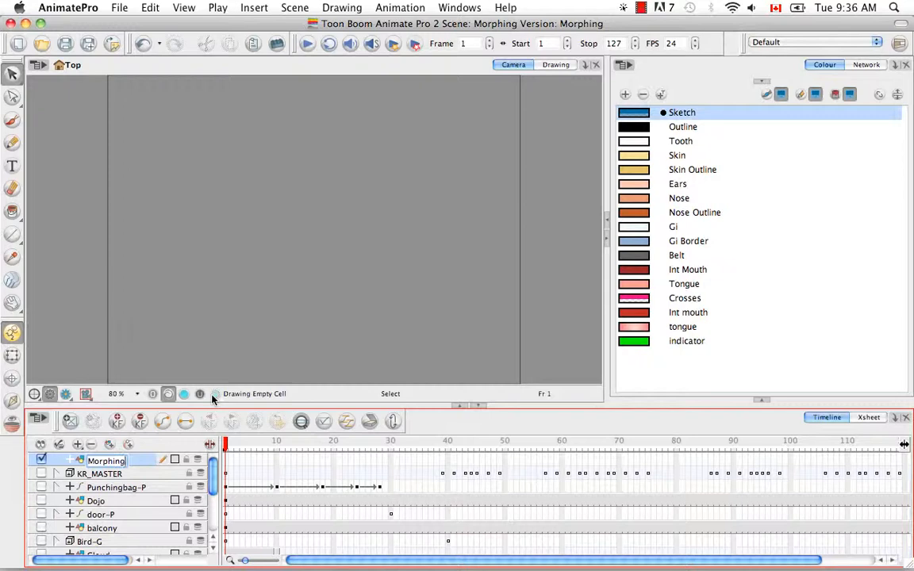
{"action": "key", "text": "Return"}
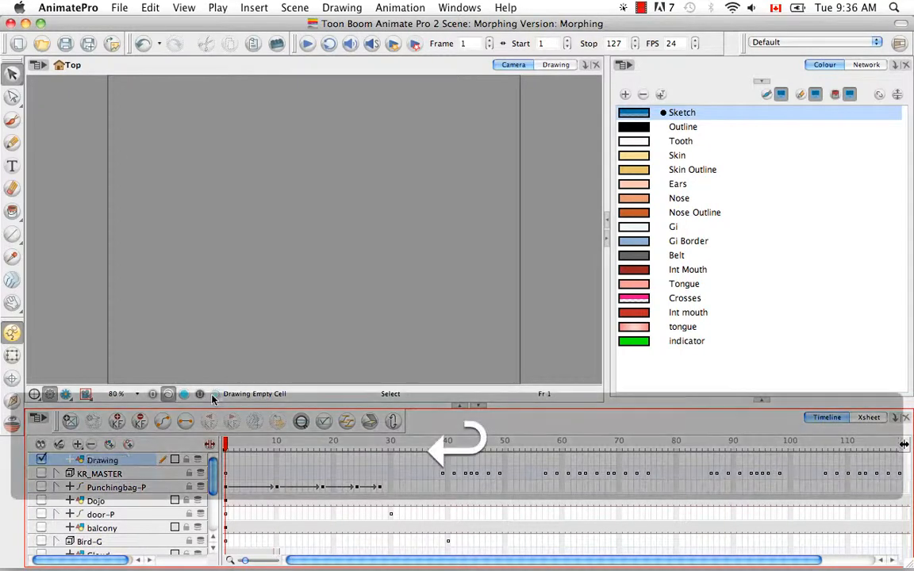
Step: On frame 1 of the Morphing layer, draw an auto-filled rectangle with the Outline colour for its border near the camera frame's centre
{"action": "left_click", "coordinate": [228, 461]}
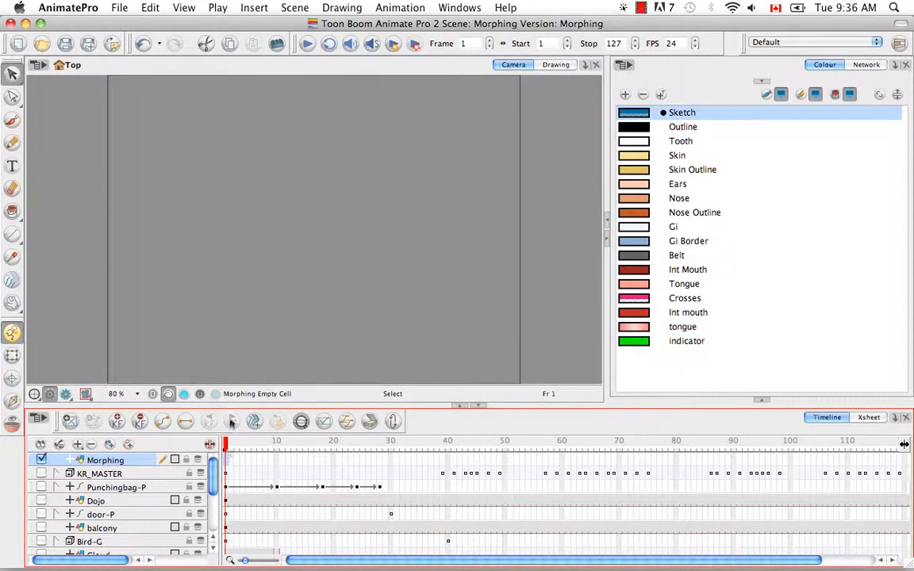
{"action": "left_click_drag", "start_coordinate": [15, 237], "coordinate": [42, 262]}
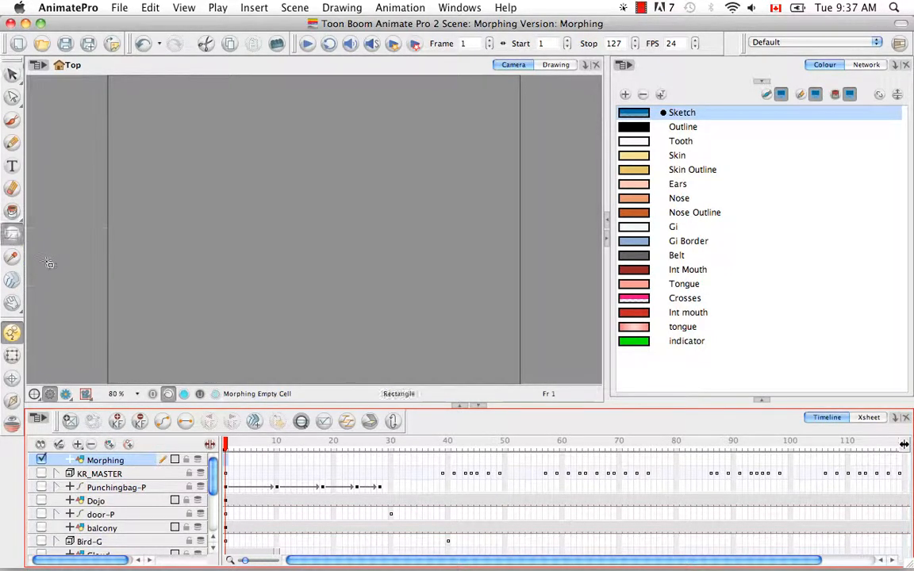
{"action": "left_click", "coordinate": [763, 402]}
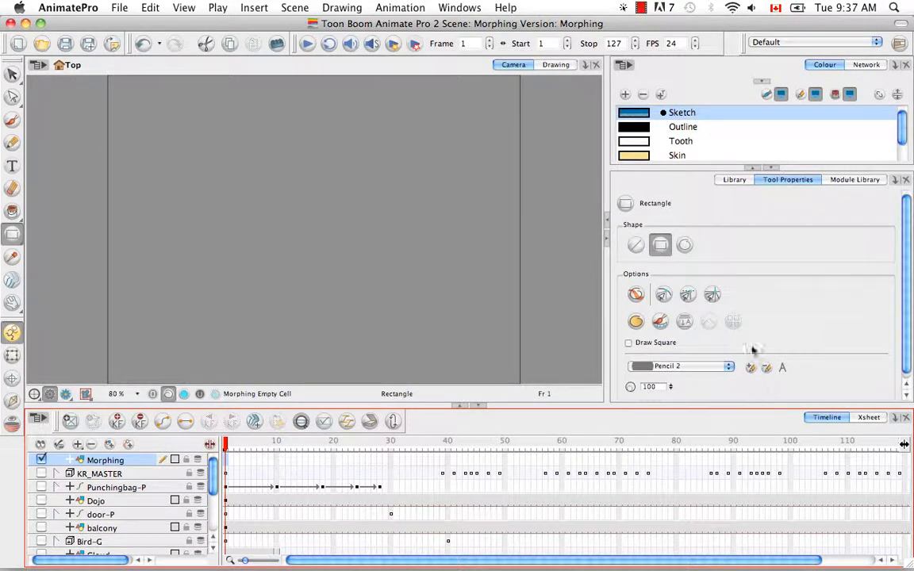
{"action": "left_click", "coordinate": [636, 321]}
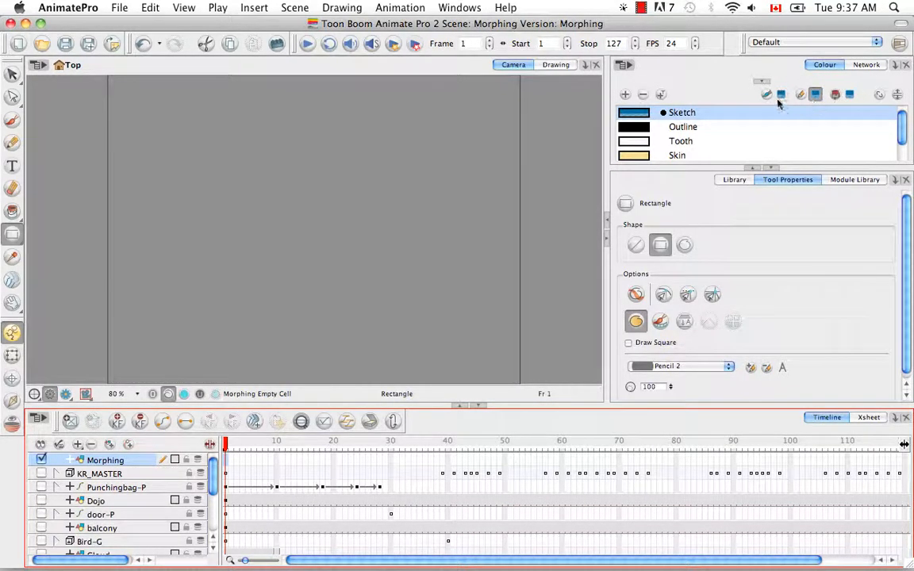
{"action": "left_click", "coordinate": [673, 127]}
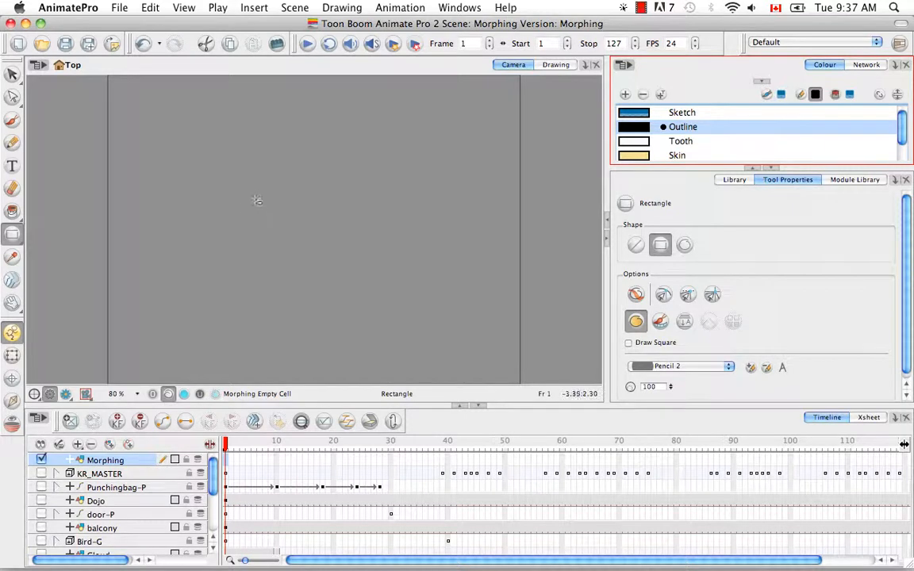
{"action": "left_click_drag", "start_coordinate": [251, 189], "coordinate": [383, 274]}
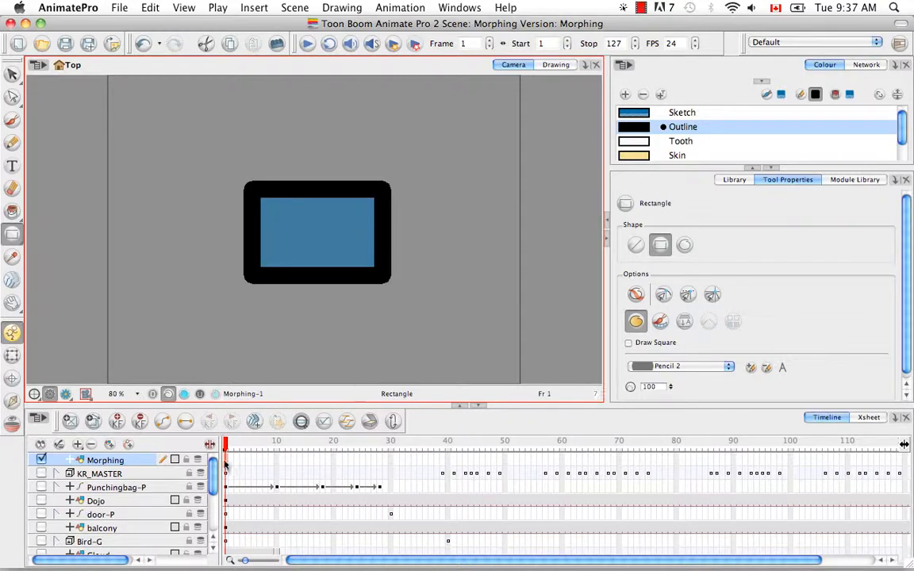
Step: On frame 20 of the Morphing layer, draw an auto-filled ellipse near the centre of the camera frame
{"action": "left_click", "coordinate": [333, 462]}
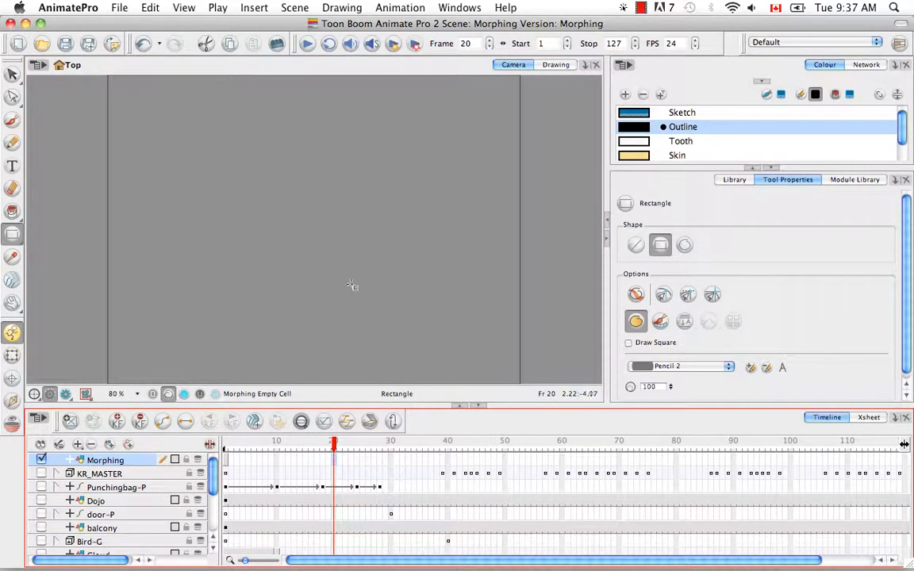
{"action": "left_click_drag", "start_coordinate": [12, 234], "coordinate": [37, 275]}
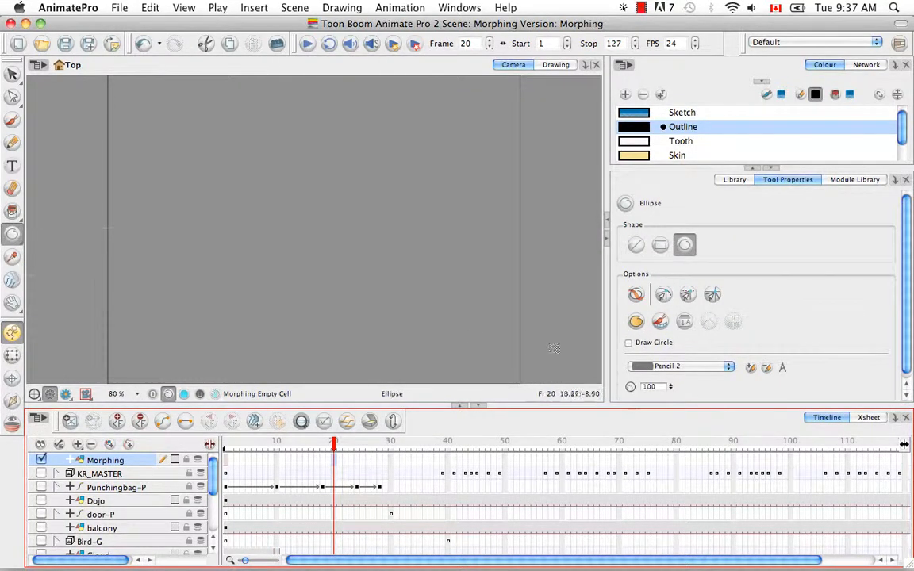
{"action": "left_click", "coordinate": [635, 321]}
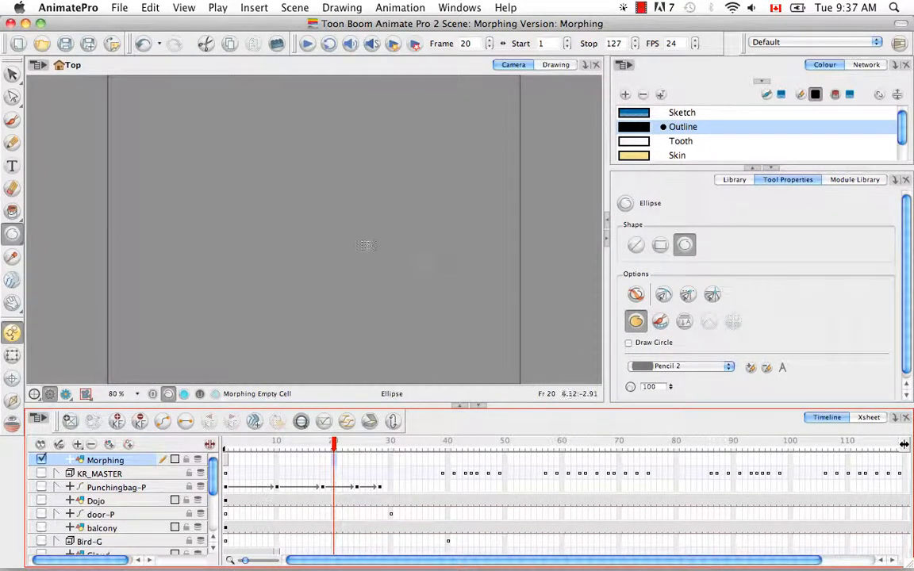
{"action": "left_click_drag", "start_coordinate": [276, 182], "coordinate": [389, 289]}
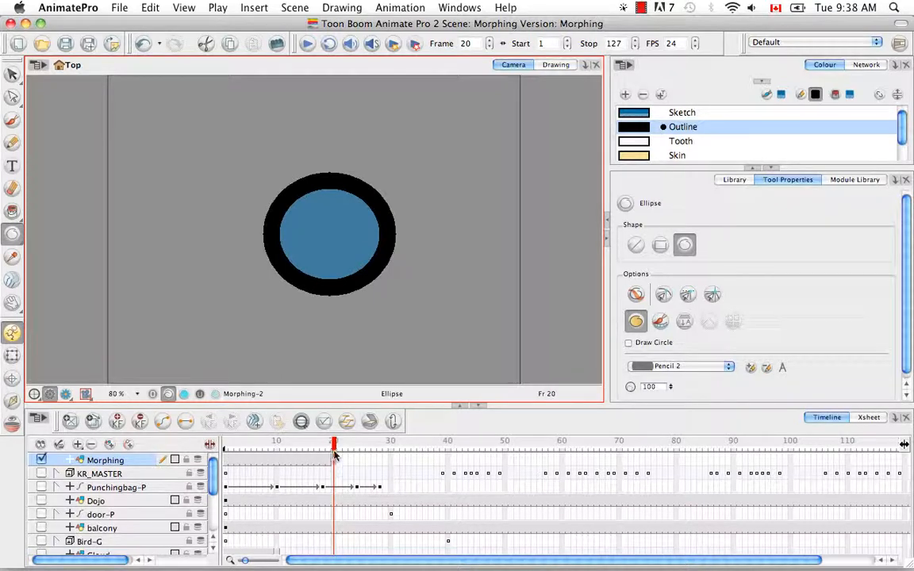
Step: Create a morphing between the rectangle and ellipse drawings, starting from frame 11 of the Morphing layer's exposure
{"action": "left_click", "coordinate": [281, 465]}
{"action": "right_click", "coordinate": [282, 460]}
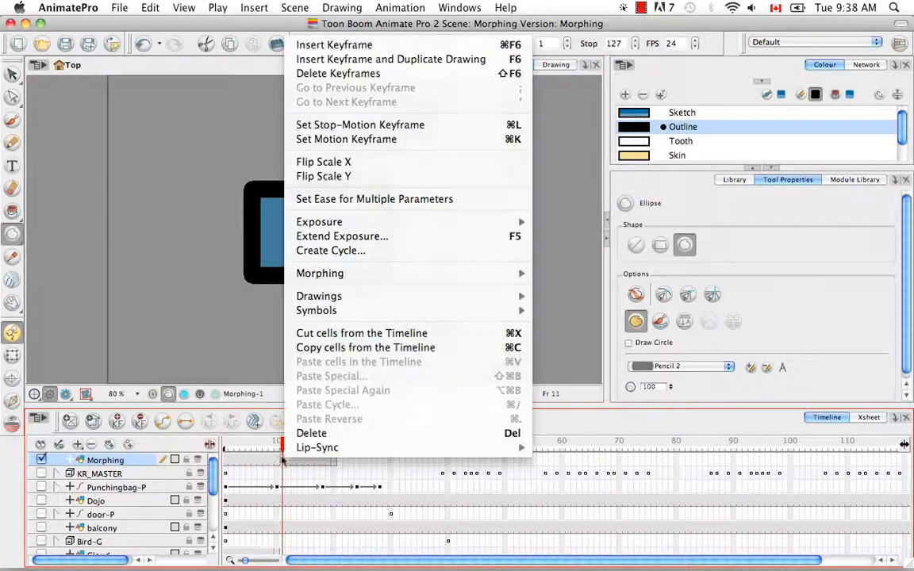
{"action": "mouse_move", "coordinate": [412, 274]}
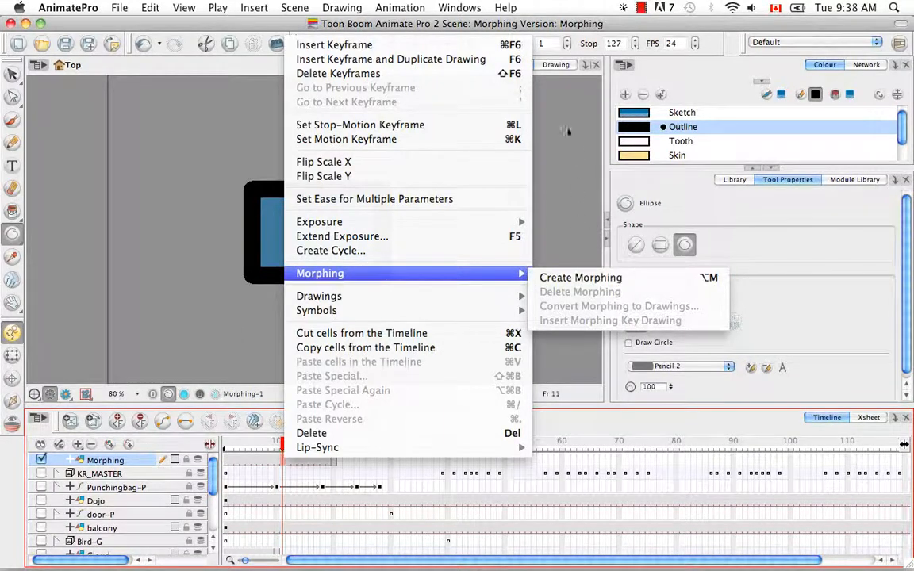
{"action": "left_click", "coordinate": [568, 28]}
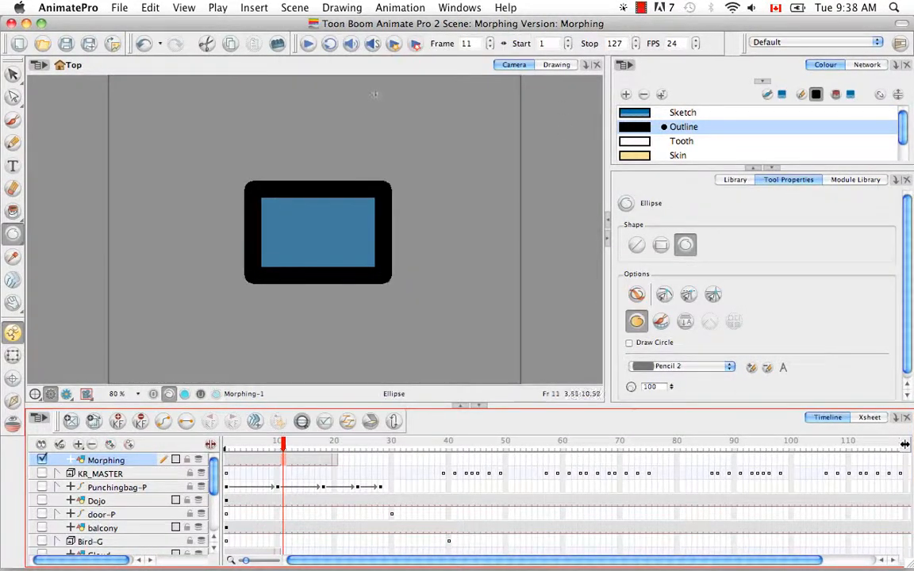
{"action": "left_click", "coordinate": [399, 8]}
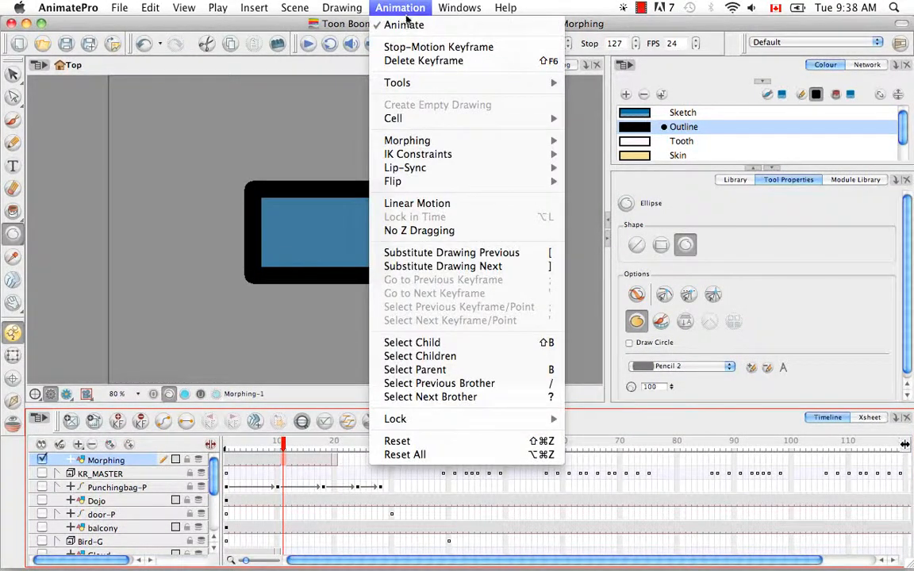
{"action": "mouse_move", "coordinate": [449, 139]}
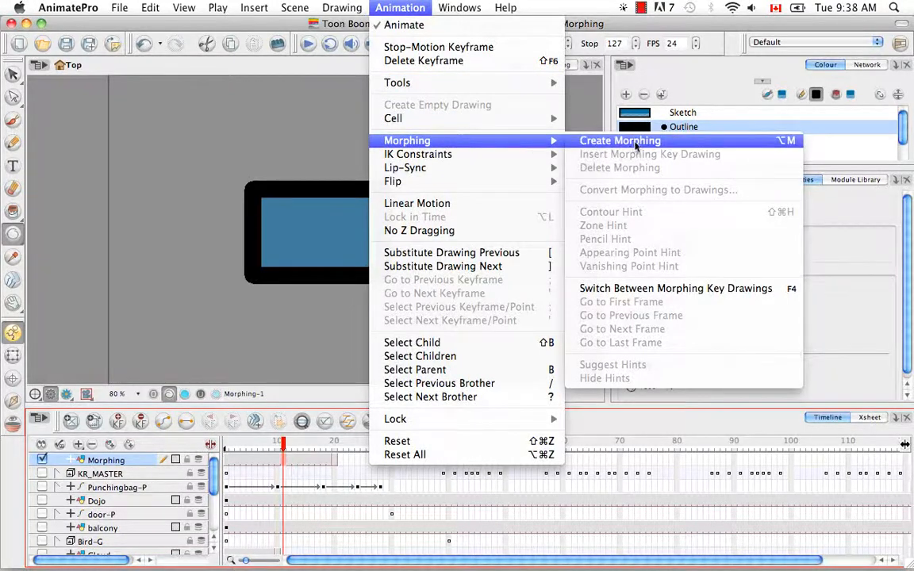
{"action": "left_click", "coordinate": [265, 432]}
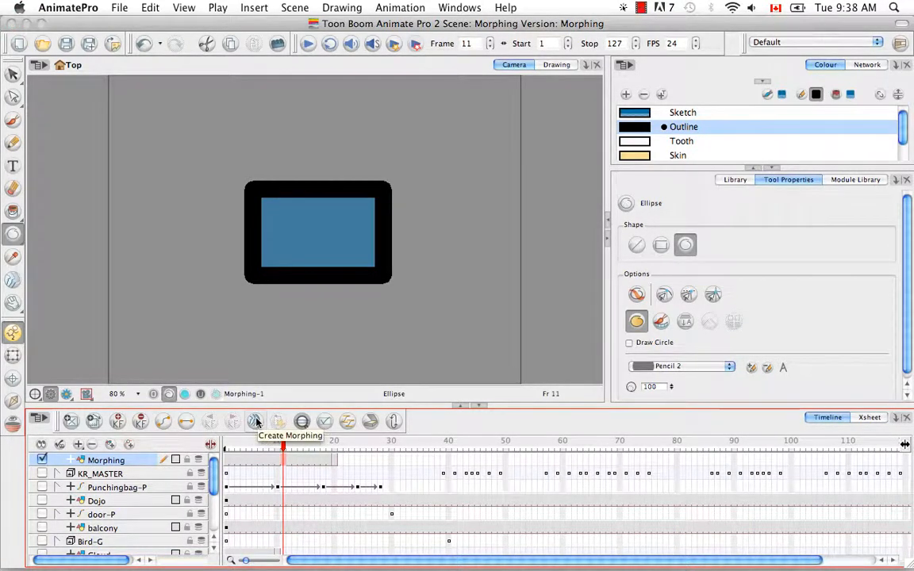
{"action": "left_click", "coordinate": [255, 421]}
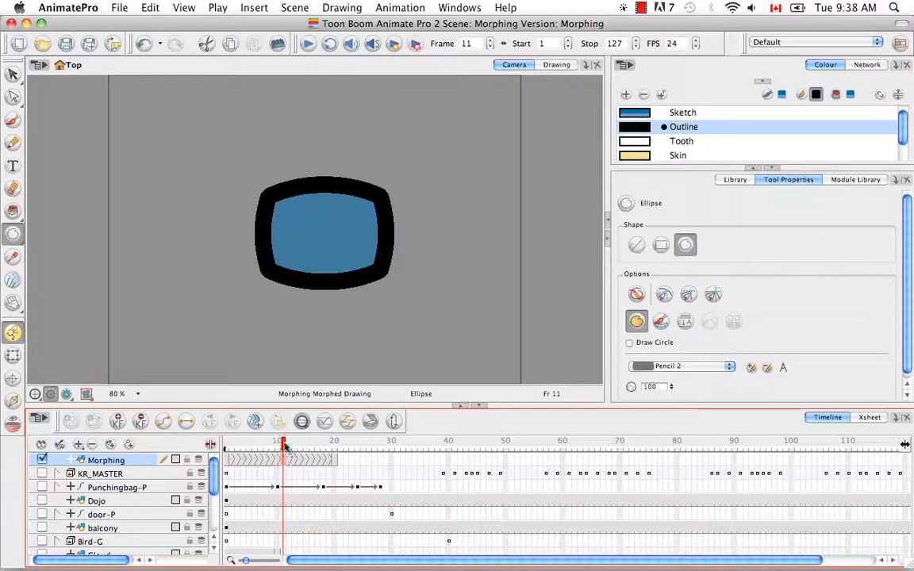
Step: Step forward and backward through the morphed frames to examine how the rectangle changes into the ellipse
{"action": "mouse_move", "coordinate": [260, 441]}
{"action": "left_mouse_down"}
{"action": "mouse_move", "coordinate": [236, 437]}
{"action": "mouse_move", "coordinate": [331, 444]}
{"action": "mouse_move", "coordinate": [255, 441]}
{"action": "left_mouse_up"}
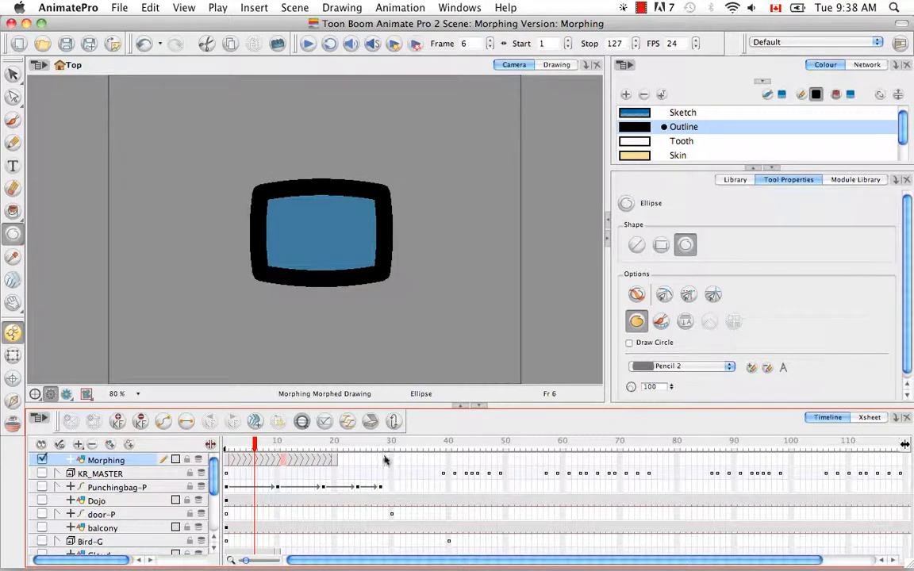
{"action": "key", "text": "period"}
{"action": "key", "text": "period"}
{"action": "key", "text": "period"}
{"action": "key", "text": "period"}
{"action": "key", "text": "period"}
{"action": "key", "text": "period"}
{"action": "key", "text": "period"}
{"action": "key", "text": "period"}
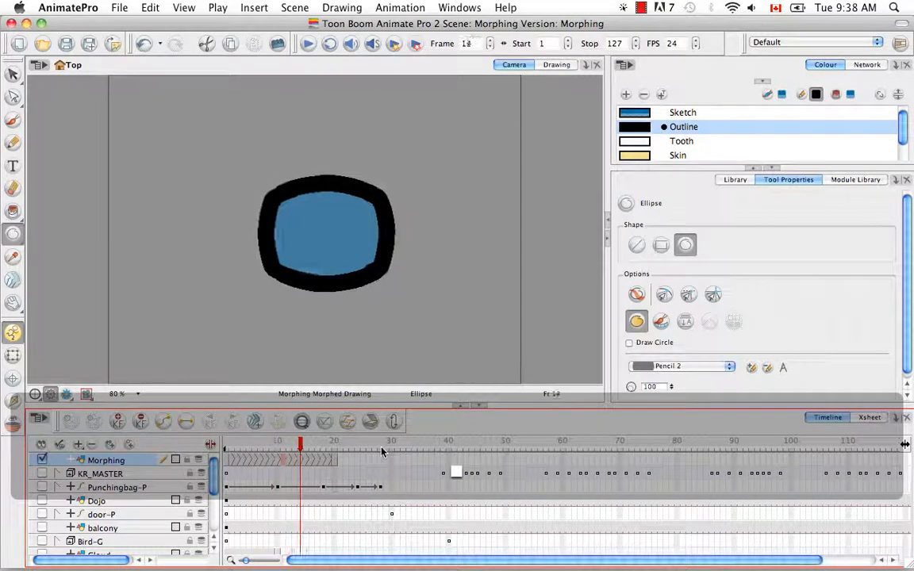
{"action": "key", "text": "comma"}
{"action": "key", "text": "comma"}
{"action": "key", "text": "comma"}
{"action": "key", "text": "comma"}
{"action": "key", "text": "comma"}
{"action": "key", "text": "comma"}
{"action": "key", "text": "comma"}
{"action": "key", "text": "comma"}
{"action": "key", "text": "comma"}
{"action": "key", "text": "comma"}
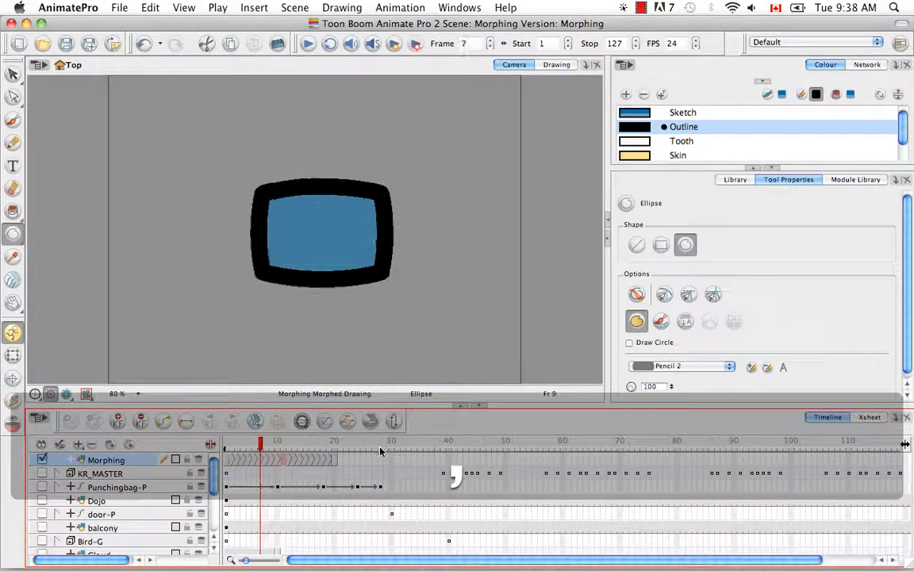
{"action": "key", "text": "comma"}
{"action": "key", "text": "comma"}
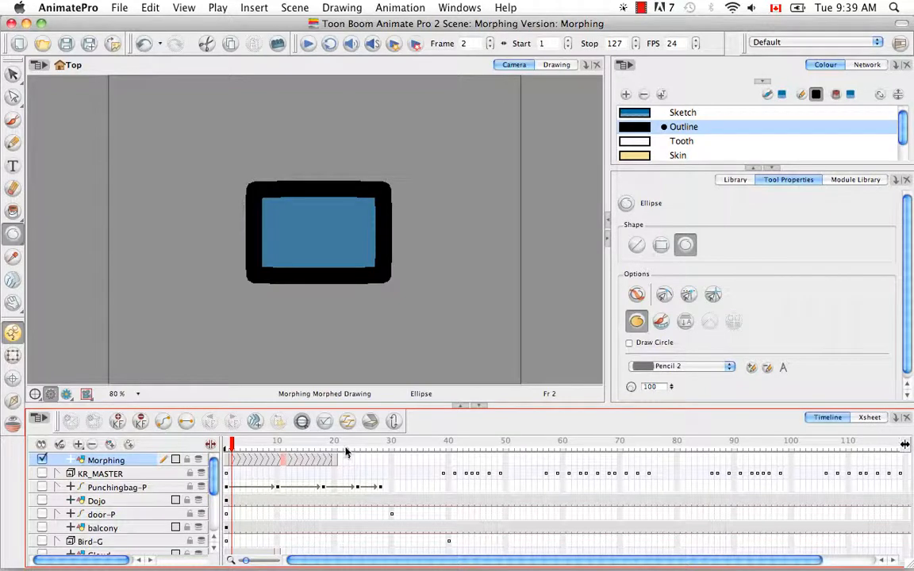
Step: Flip back and forth between the rectangle and ellipse key drawings, ending on the ellipse at frame 20
{"action": "key", "text": "g"}
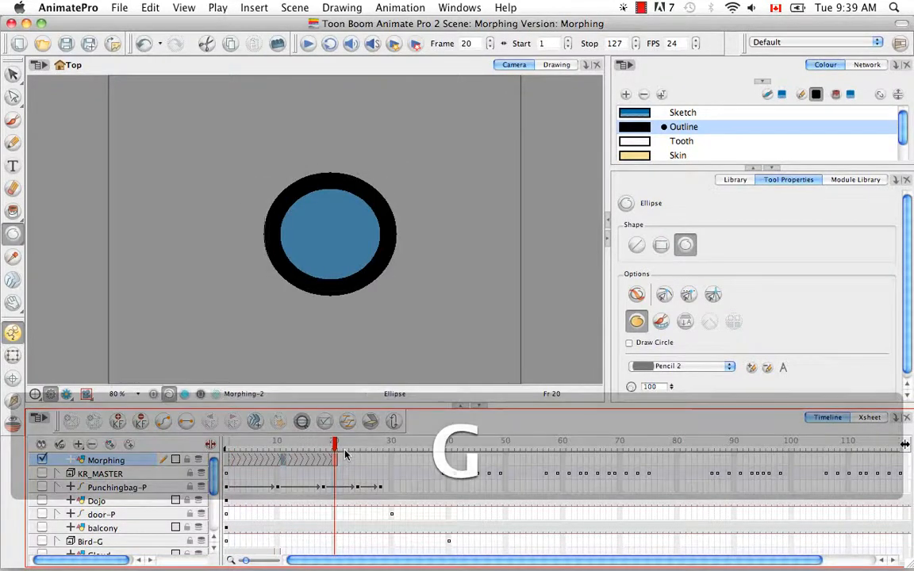
{"action": "key", "text": "f"}
{"action": "key", "text": "g"}
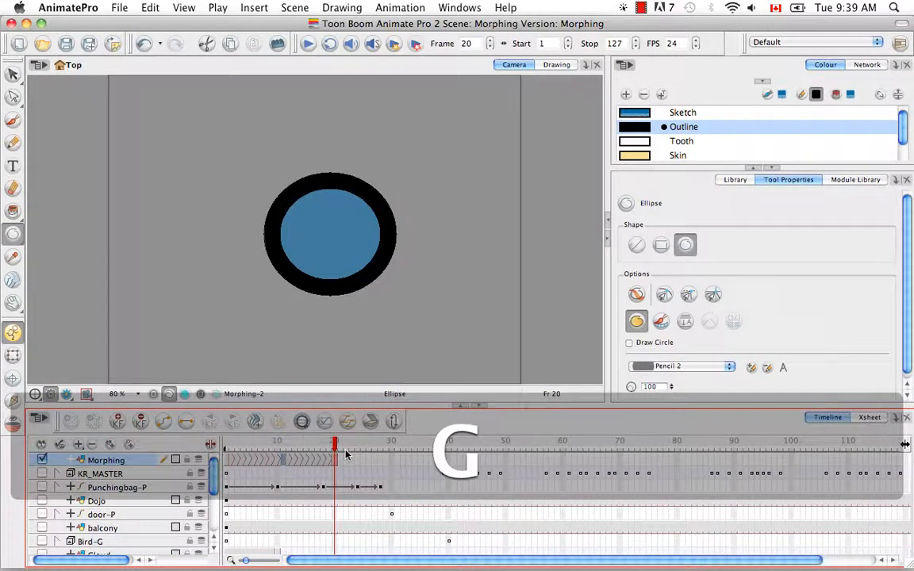
{"action": "key", "text": "f"}
{"action": "key", "text": "g"}
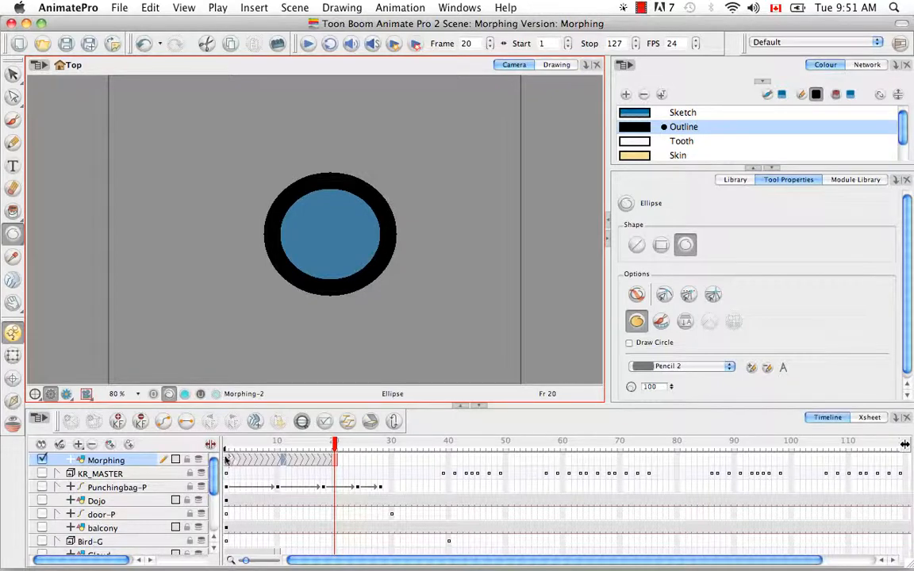
Step: Delete the morphing at frame 11 of the Morphing layer and create it again
{"action": "left_click", "coordinate": [284, 464]}
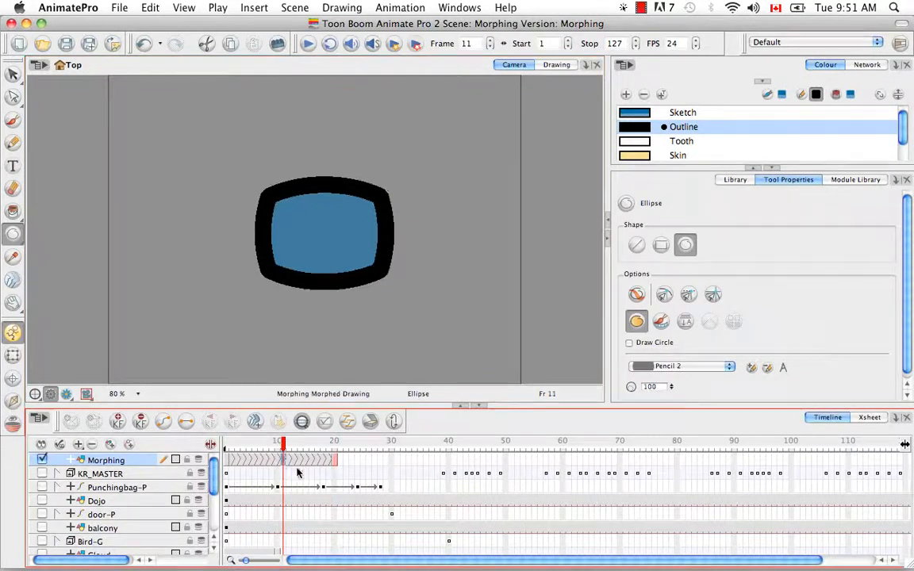
{"action": "right_click", "coordinate": [283, 463]}
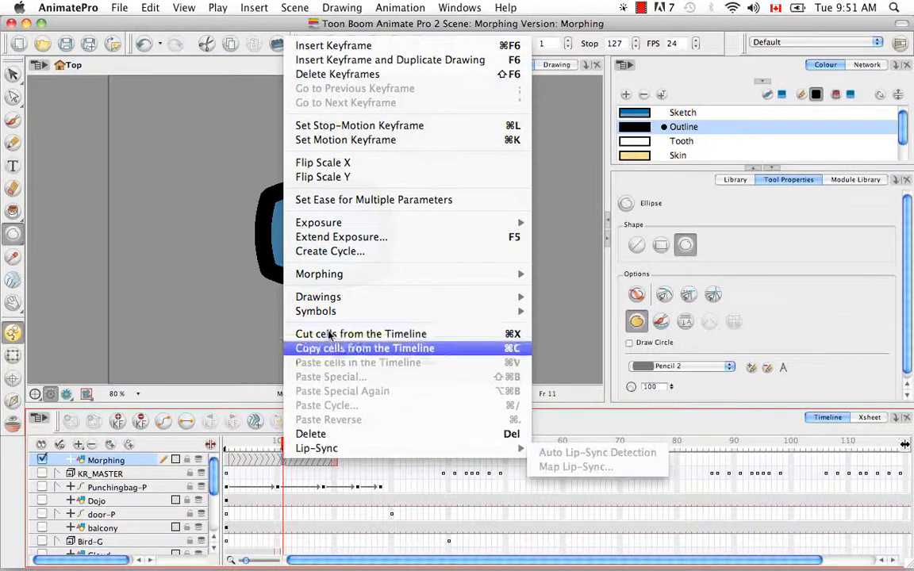
{"action": "mouse_move", "coordinate": [359, 273]}
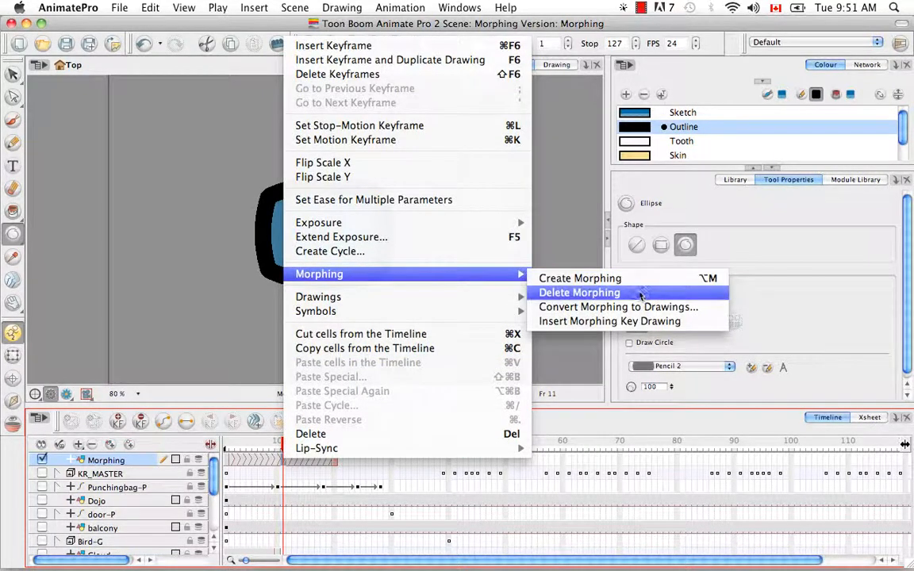
{"action": "left_click", "coordinate": [576, 122]}
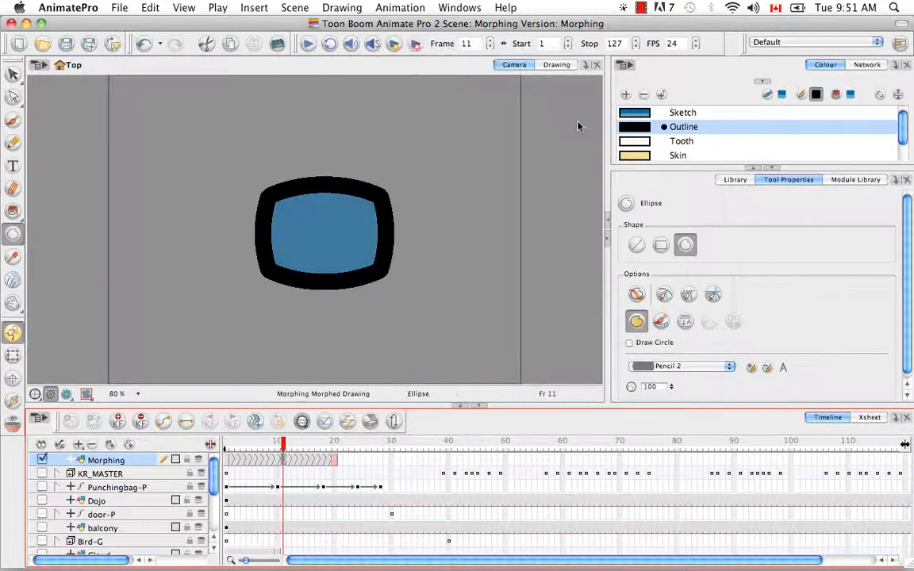
{"action": "left_click", "coordinate": [399, 8]}
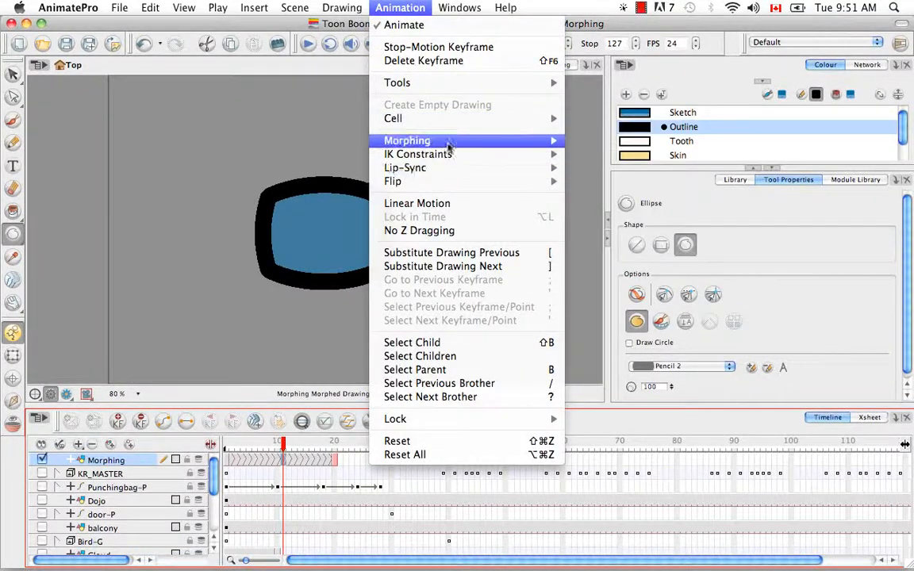
{"action": "mouse_move", "coordinate": [451, 143]}
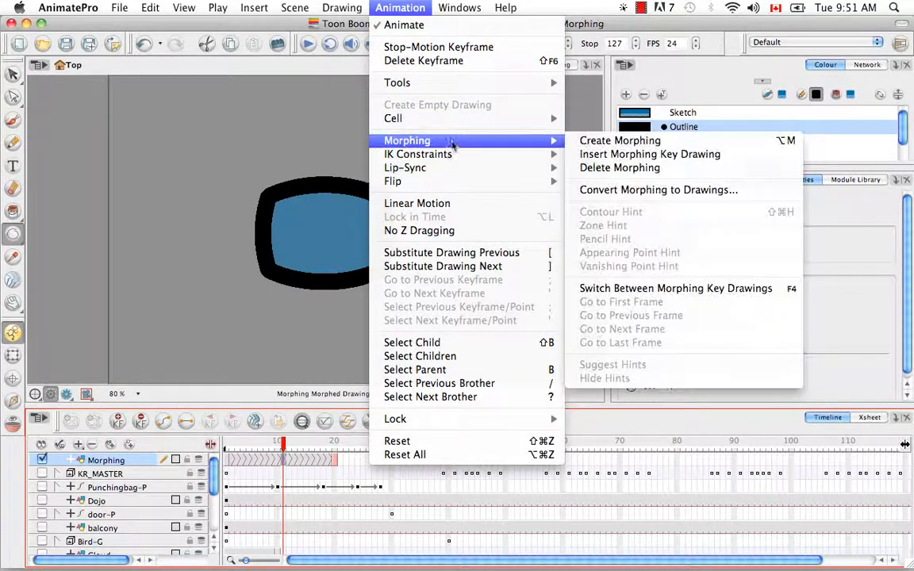
{"action": "left_click", "coordinate": [682, 168]}
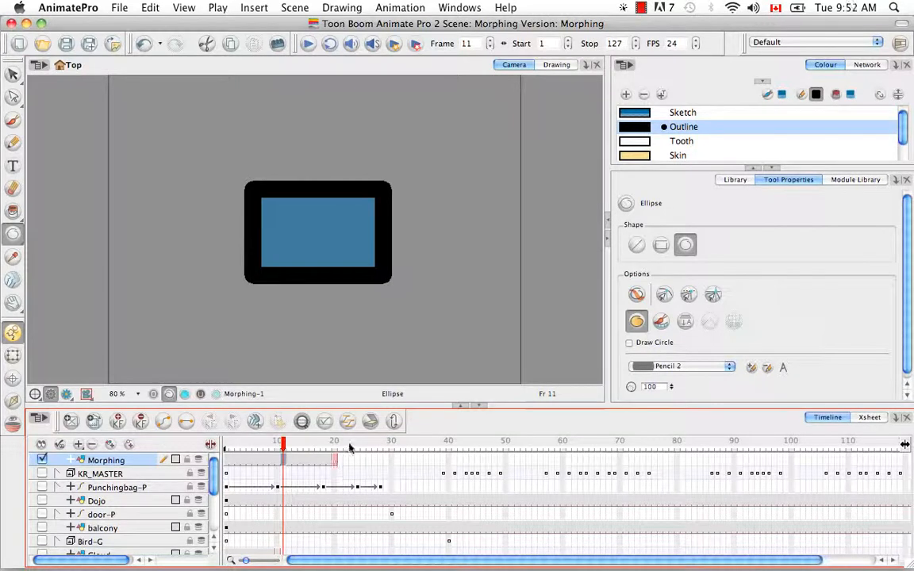
{"action": "left_click", "coordinate": [256, 422]}
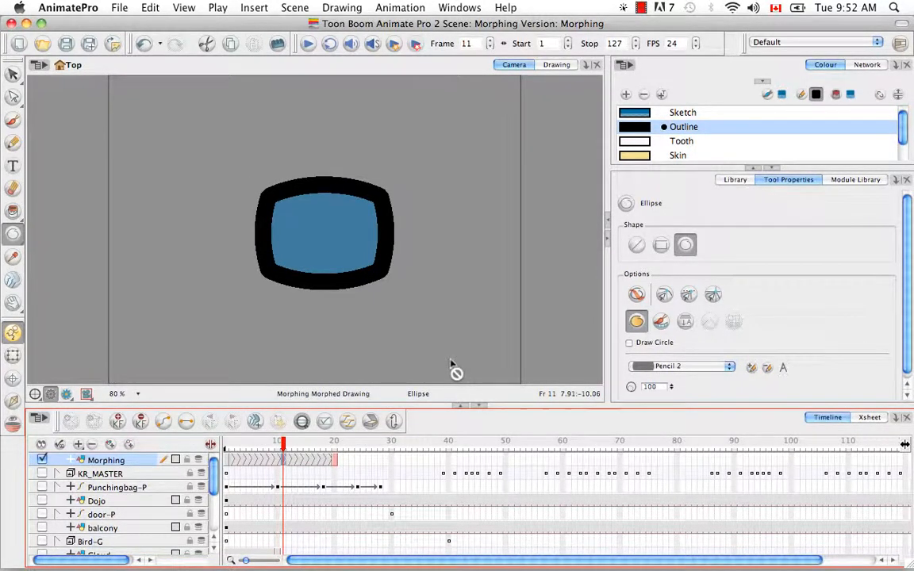
Step: With the Morphing tool, place pencil hints on the lower-left and upper-right corners of the rectangle's outline at frame 1
{"action": "left_click", "coordinate": [13, 280]}
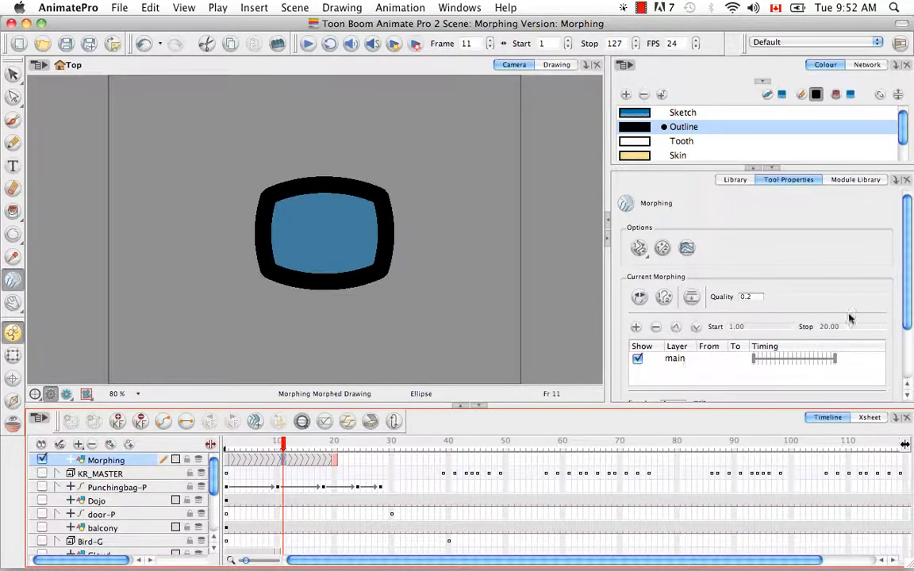
{"action": "left_click", "coordinate": [751, 168]}
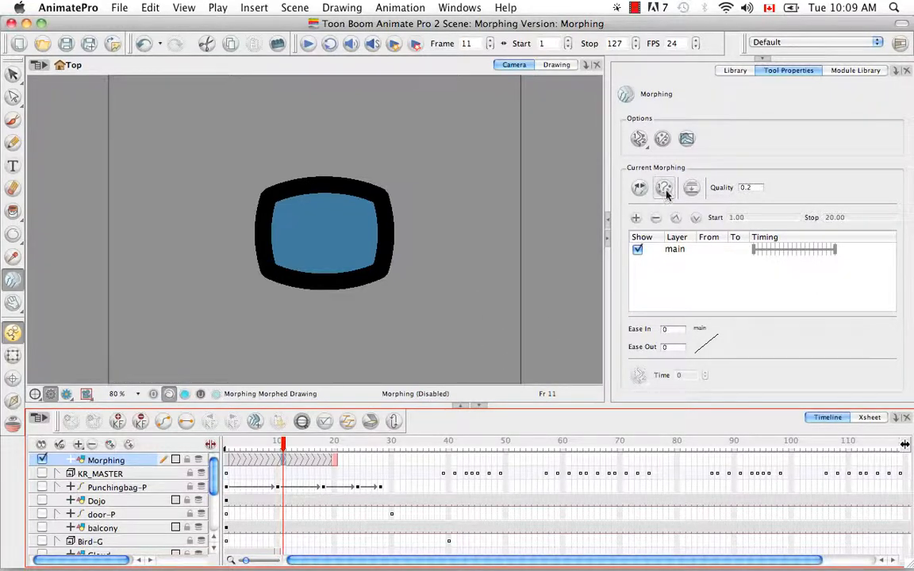
{"action": "left_click", "coordinate": [227, 461]}
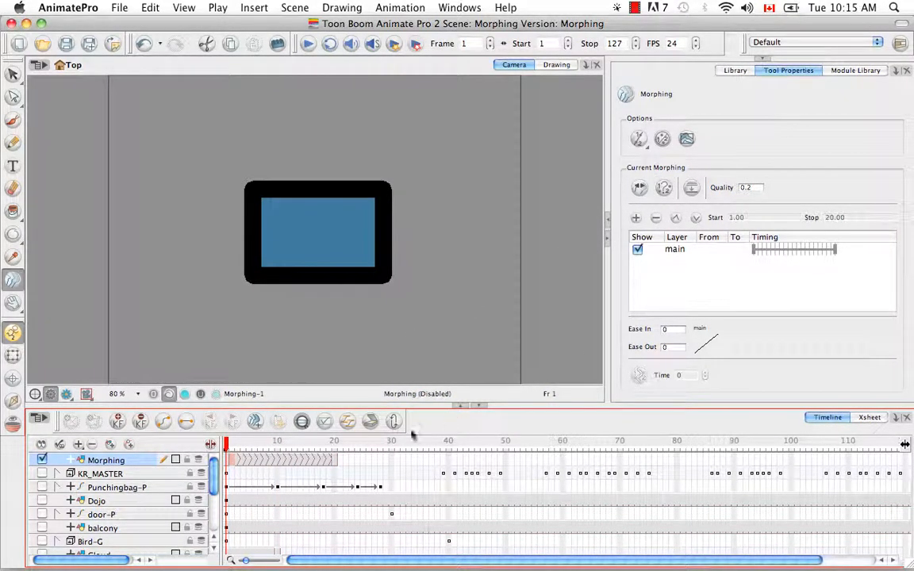
{"action": "left_click", "coordinate": [227, 460]}
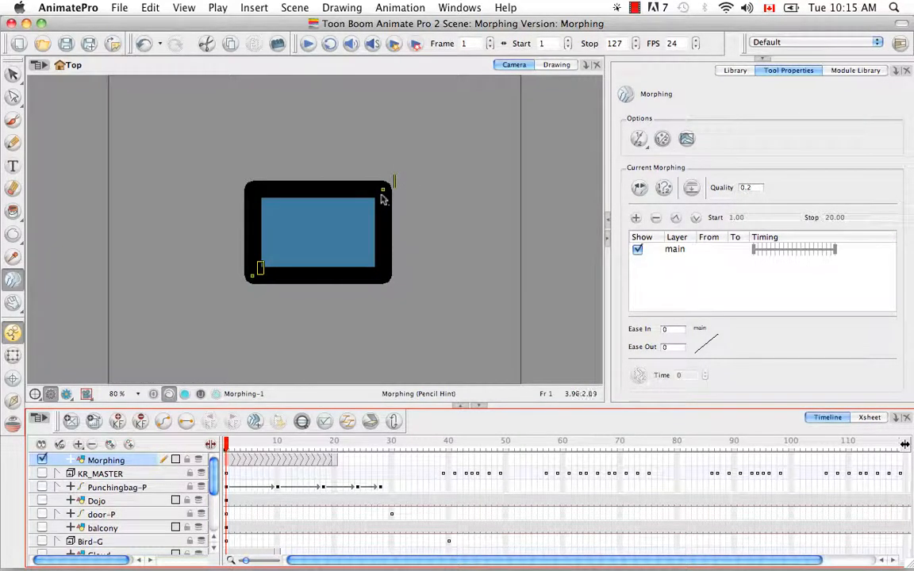
Step: At frame 20, move the two pencil hints onto the lower-left and upper-right parts of the ellipse's outline
{"action": "left_click", "coordinate": [337, 464]}
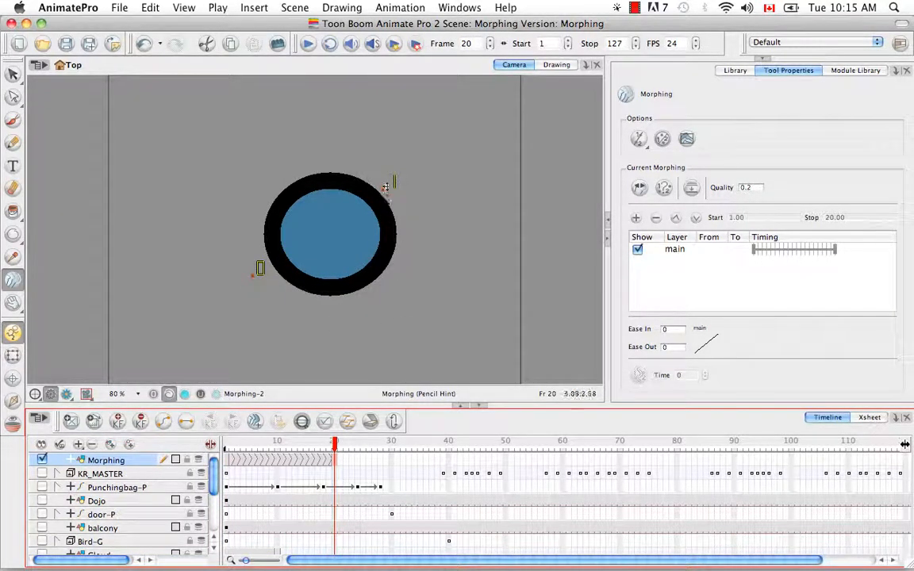
{"action": "left_click", "coordinate": [254, 277]}
{"action": "left_click_drag", "start_coordinate": [280, 261], "coordinate": [289, 270]}
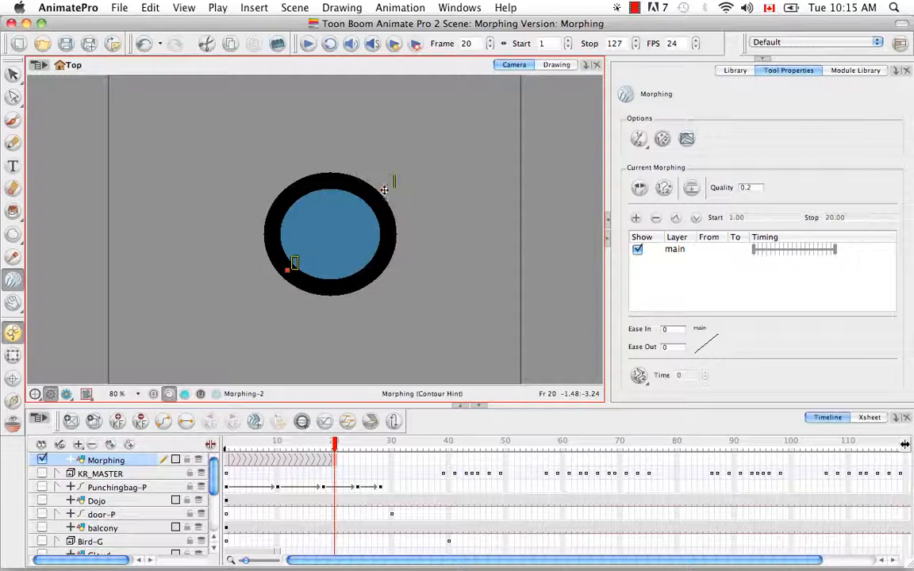
{"action": "left_click", "coordinate": [328, 441]}
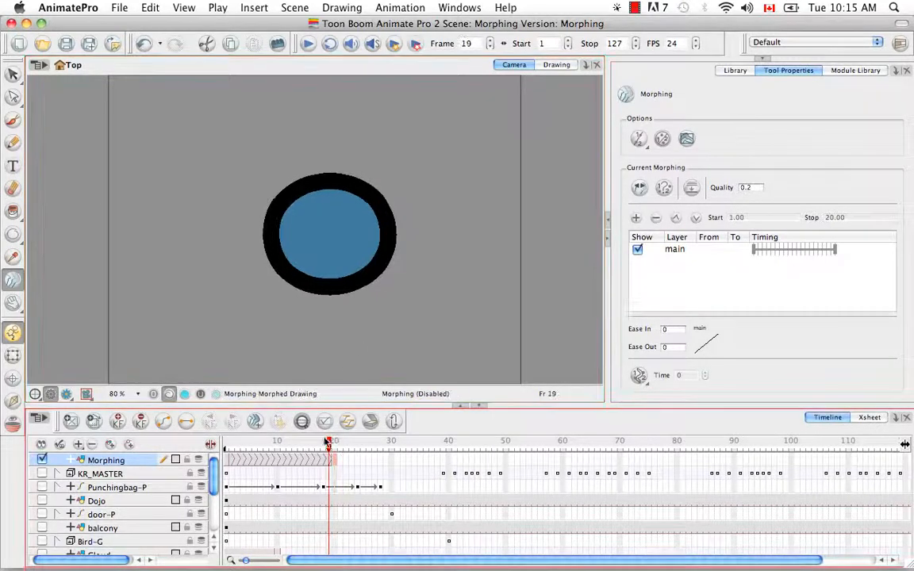
{"action": "mouse_move", "coordinate": [327, 442]}
{"action": "left_mouse_down"}
{"action": "mouse_move", "coordinate": [208, 442]}
{"action": "mouse_move", "coordinate": [335, 442]}
{"action": "left_mouse_up"}
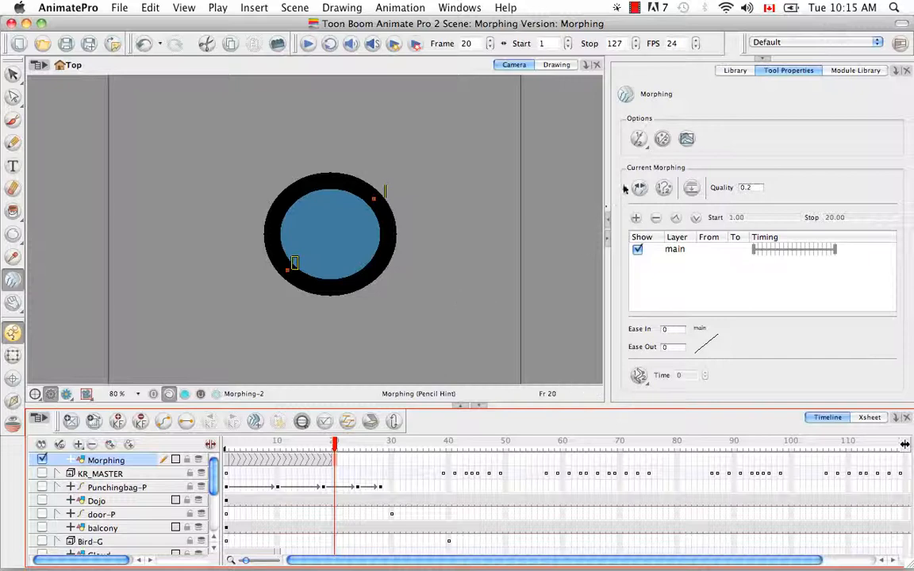
Step: Look through the available hint types, and hide and show the morphing hints on the ellipse
{"action": "left_click", "coordinate": [638, 140]}
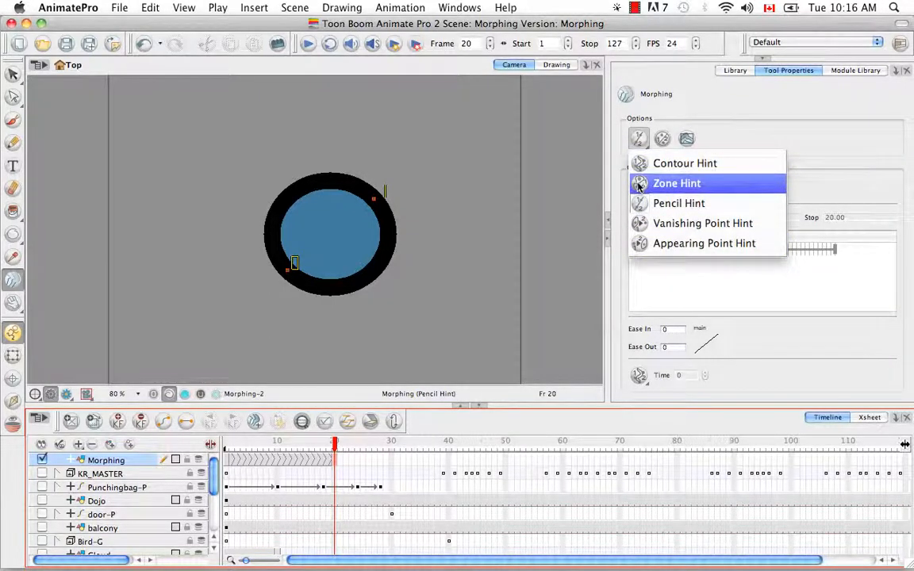
{"action": "left_click", "coordinate": [639, 184]}
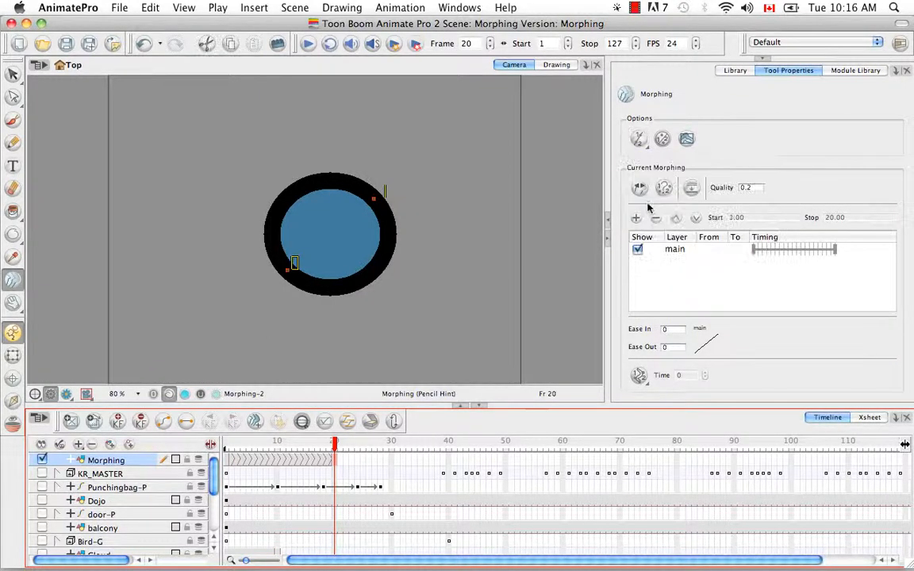
{"action": "left_click", "coordinate": [662, 139]}
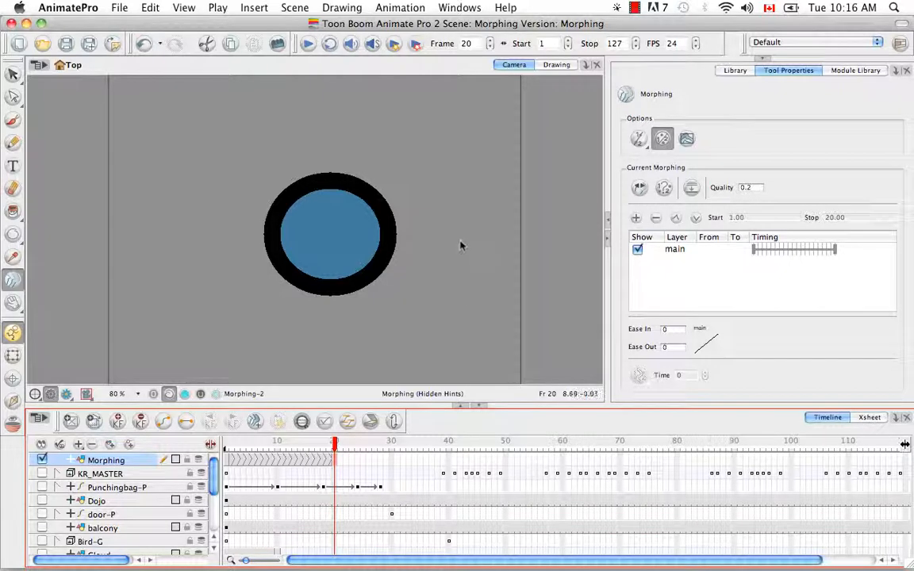
{"action": "left_click", "coordinate": [663, 140]}
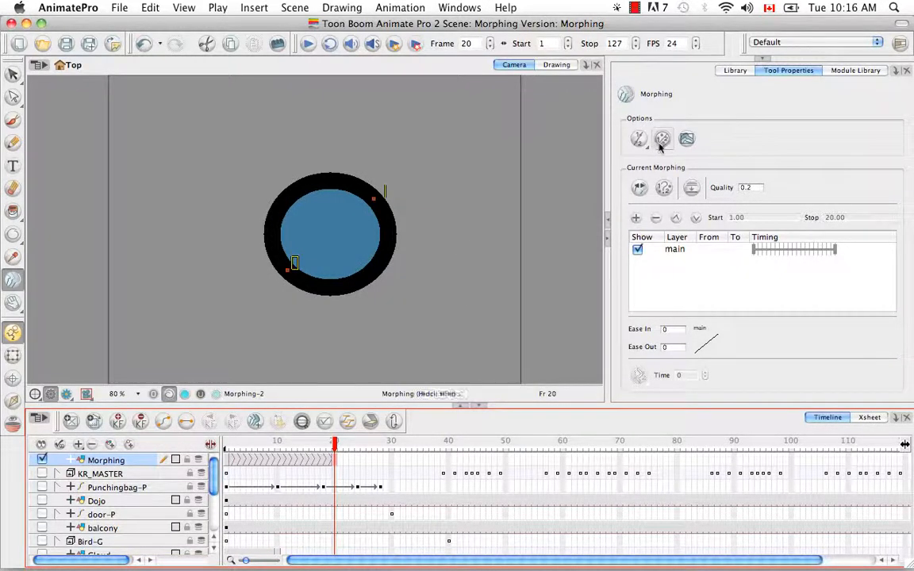
{"action": "left_click", "coordinate": [662, 140]}
{"action": "left_click", "coordinate": [662, 140]}
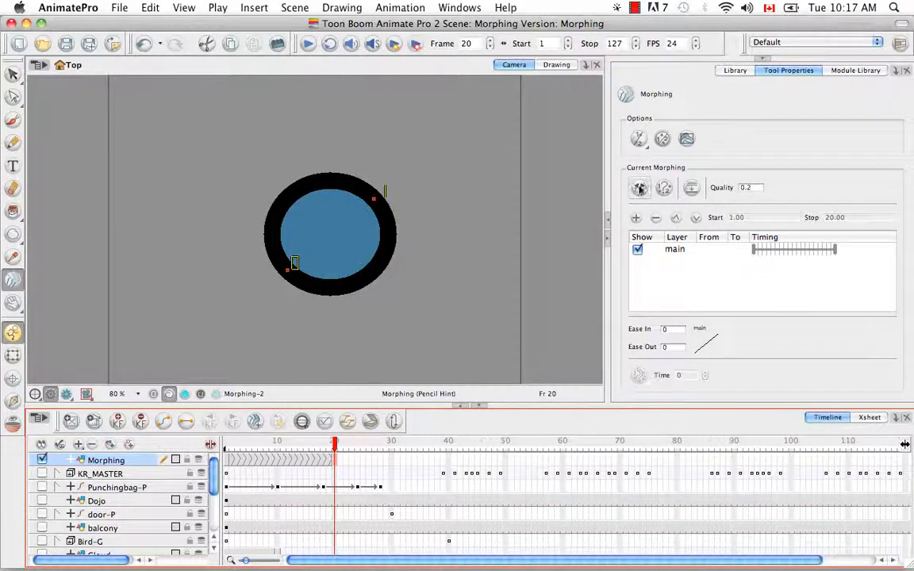
Step: Switch repeatedly between the rectangle and ellipse key drawings to compare their hints, ending on the rectangle at frame 1
{"action": "left_click", "coordinate": [640, 188]}
{"action": "left_click", "coordinate": [640, 188]}
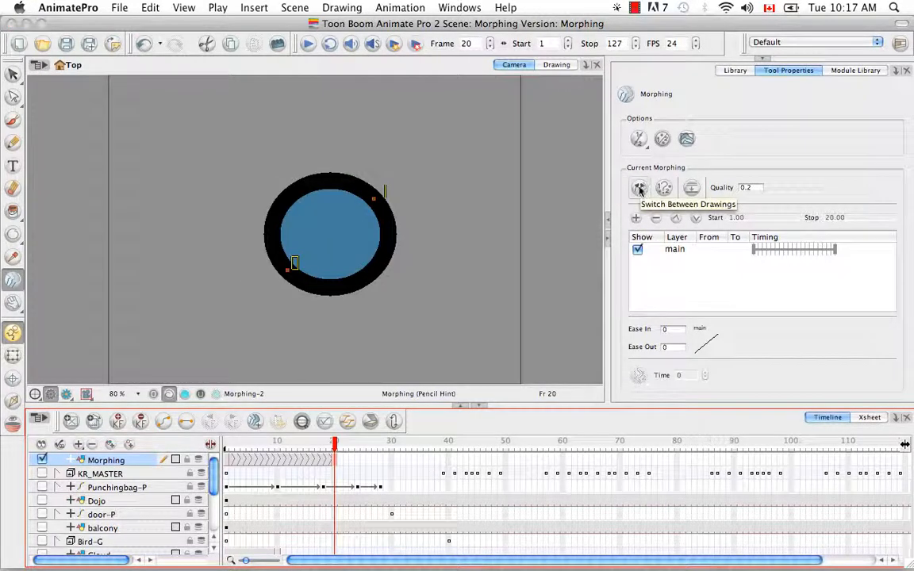
{"action": "left_click", "coordinate": [640, 188]}
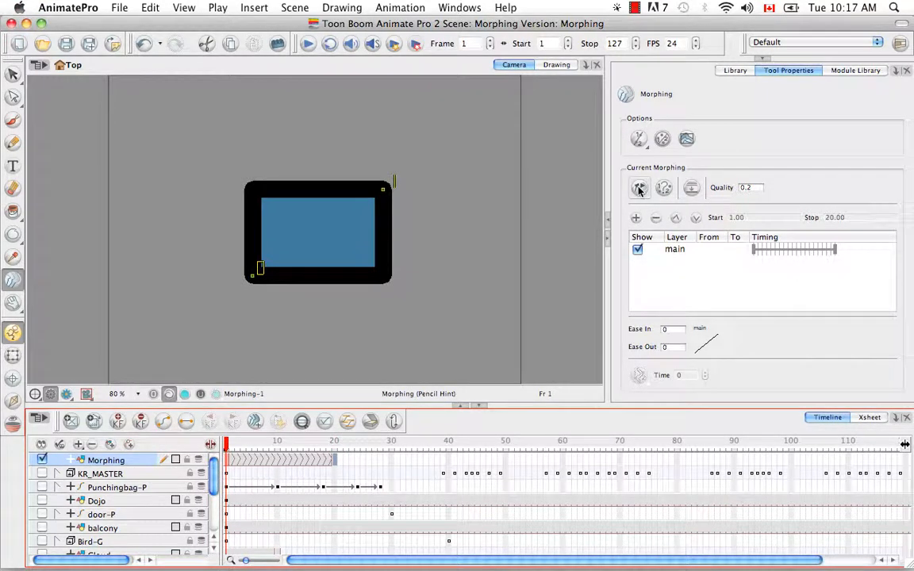
{"action": "left_click", "coordinate": [640, 188]}
{"action": "left_click", "coordinate": [640, 188]}
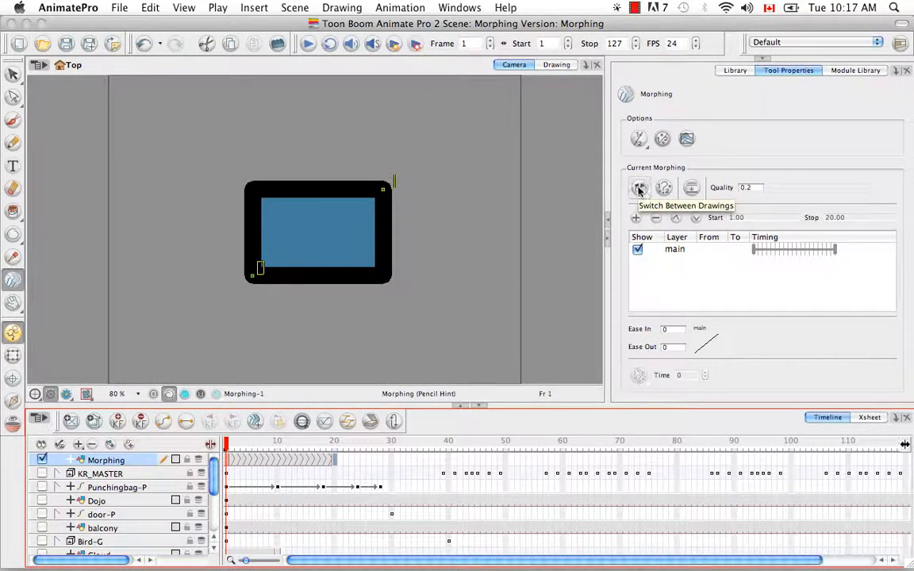
{"action": "left_click", "coordinate": [640, 188]}
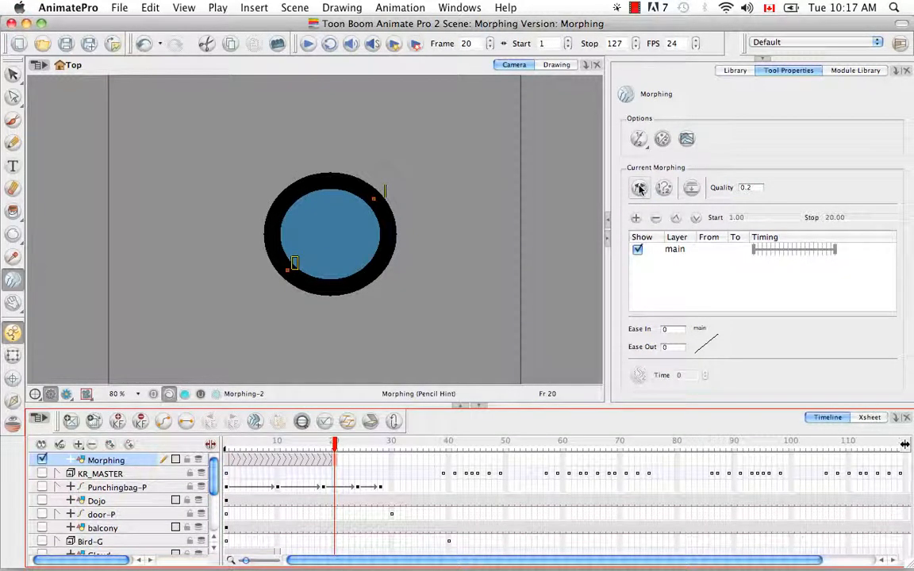
{"action": "left_click", "coordinate": [639, 188]}
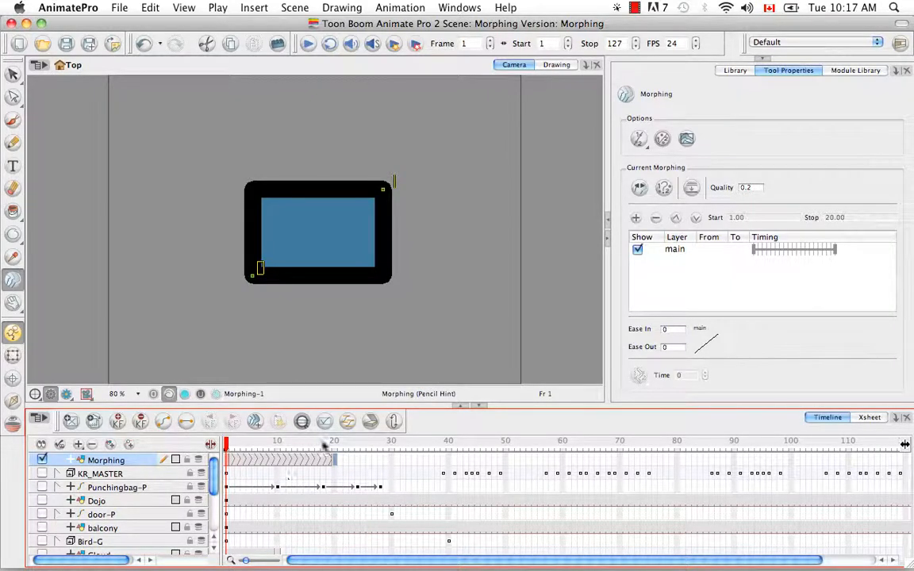
{"action": "left_click", "coordinate": [640, 188]}
{"action": "left_click", "coordinate": [639, 188]}
{"action": "left_click", "coordinate": [639, 188]}
{"action": "left_click", "coordinate": [640, 189]}
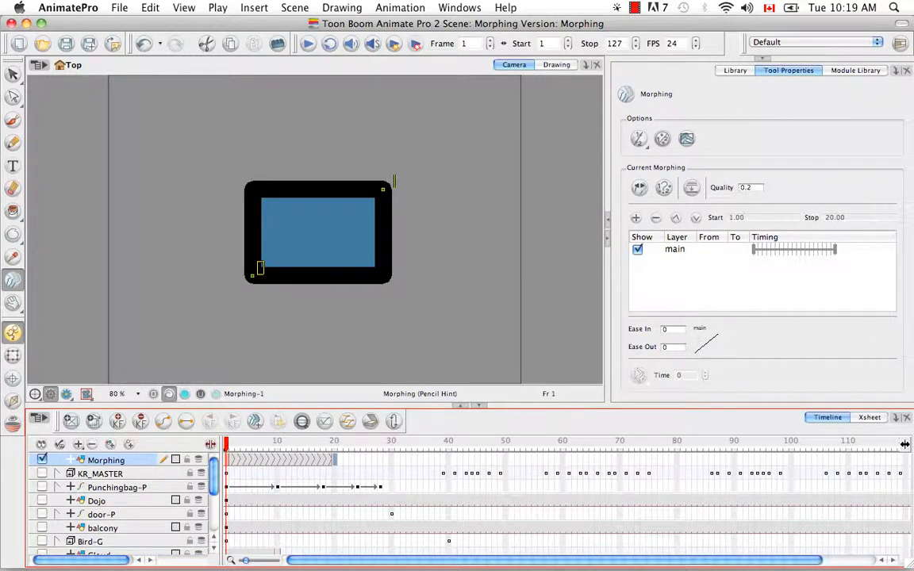
Step: Set the main morphing layer's Ease In to 1 and Ease Out to 0.5
{"action": "left_click", "coordinate": [676, 331]}
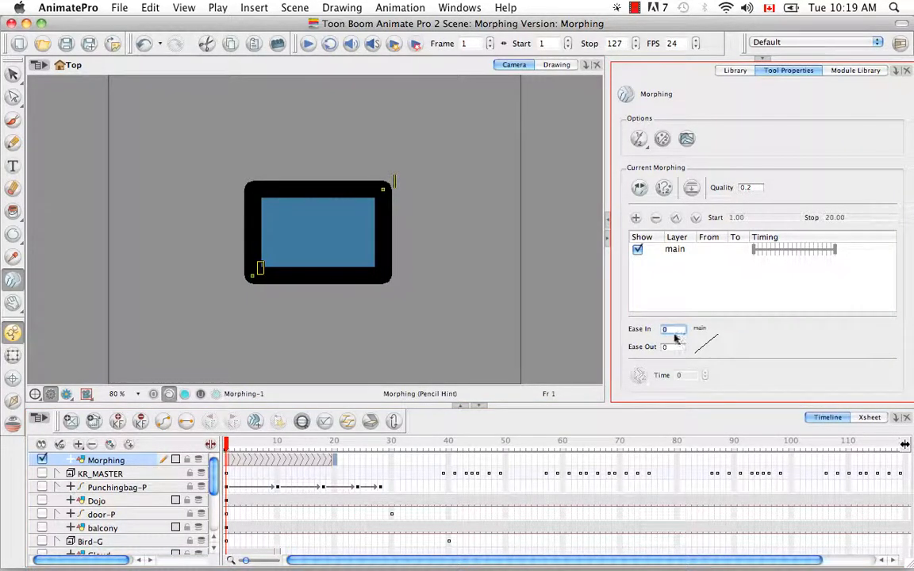
{"action": "type", "text": "1"}
{"action": "key", "text": "Tab"}
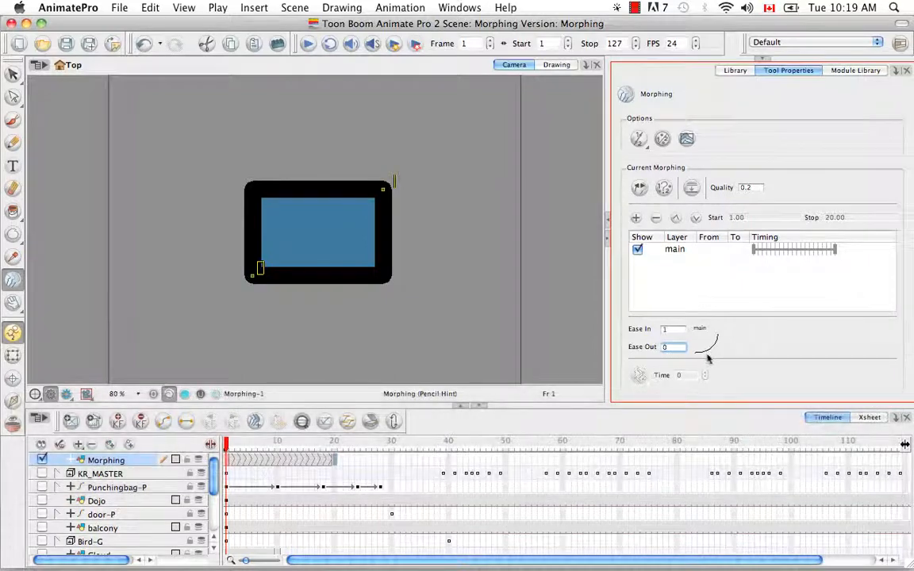
{"action": "type", "text": ".5"}
{"action": "key", "text": "Return"}
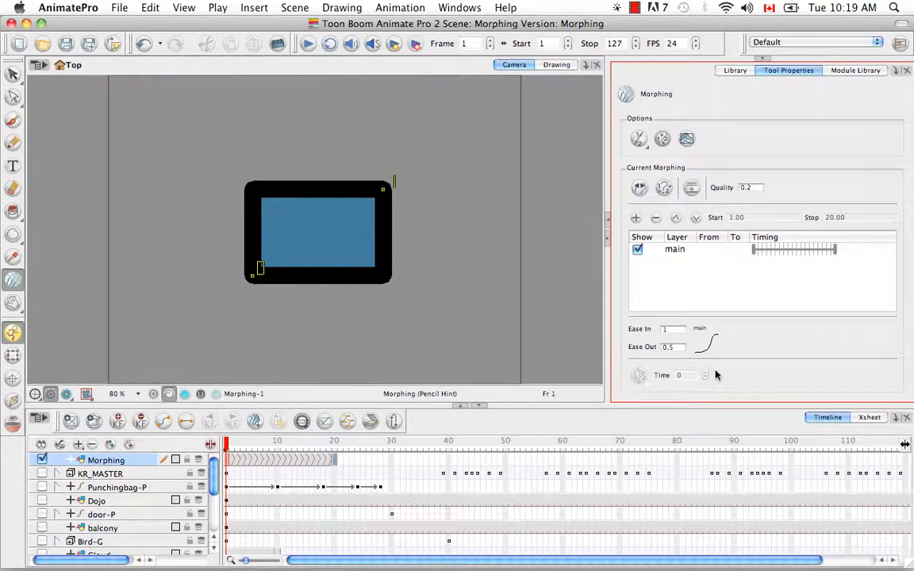
{"action": "left_click", "coordinate": [638, 144]}
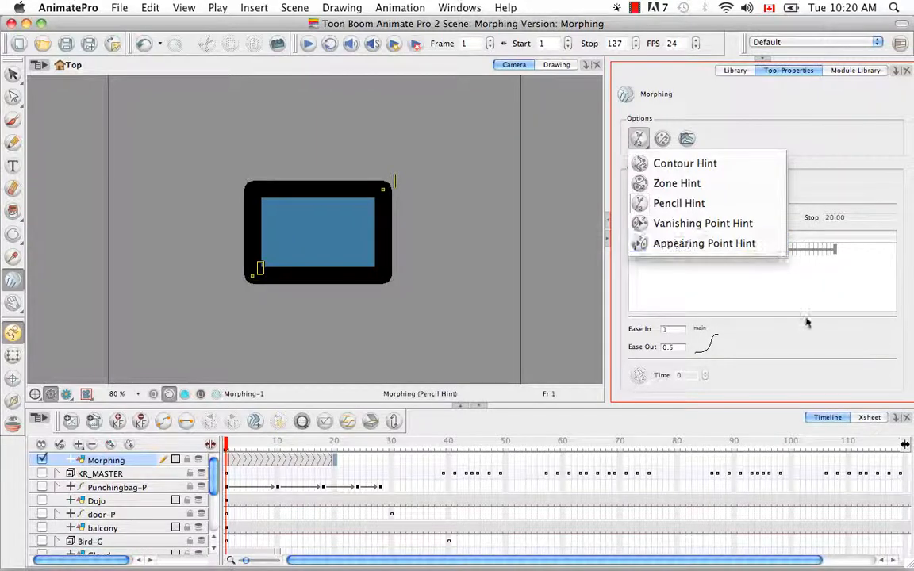
{"action": "left_click", "coordinate": [807, 344]}
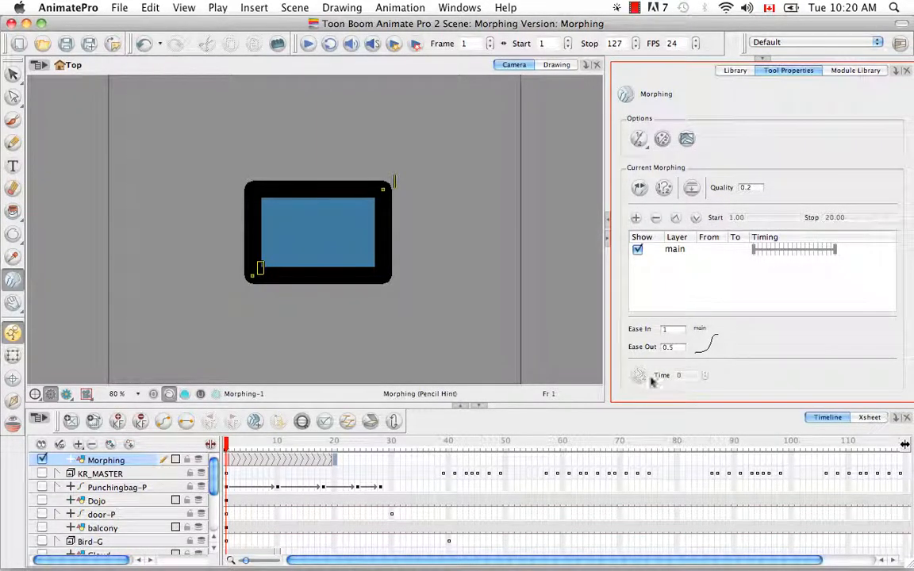